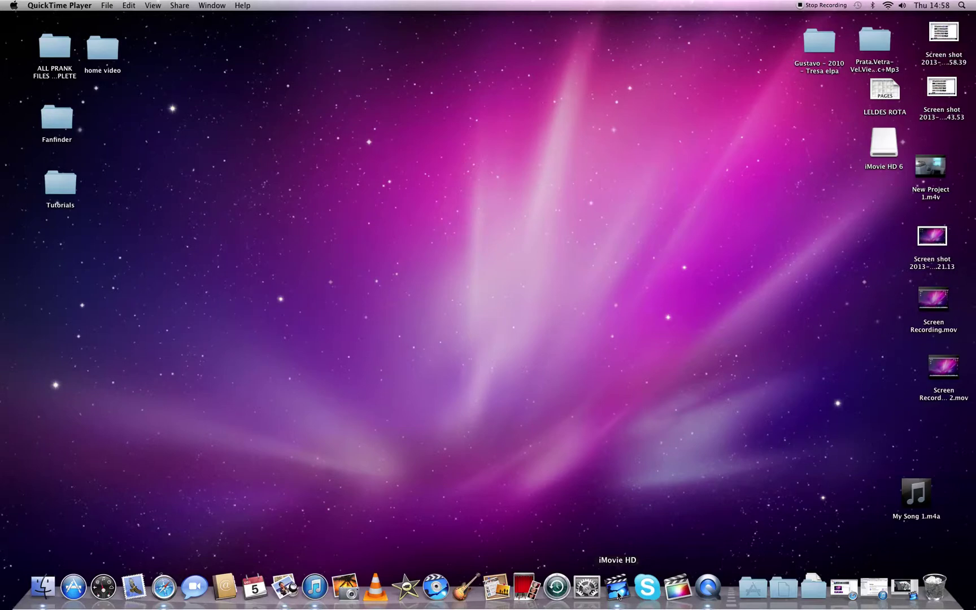
Step: Launch iMovie HD from the Dock to open the My Great Movie 1 project
click(618, 590)
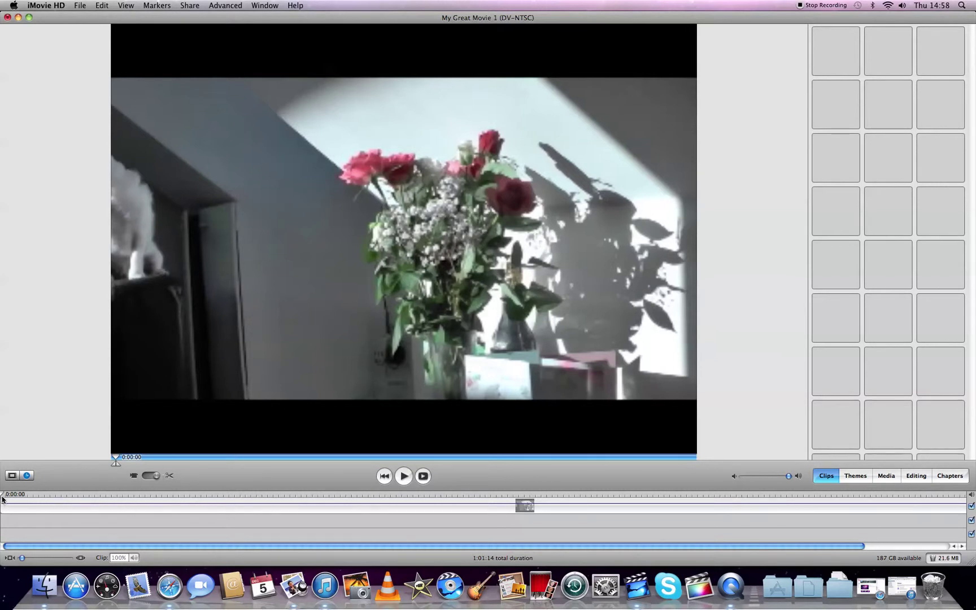
Step: Play the movie from the beginning and pause it at 0:04:05 on the flower bouquet
click(2, 495)
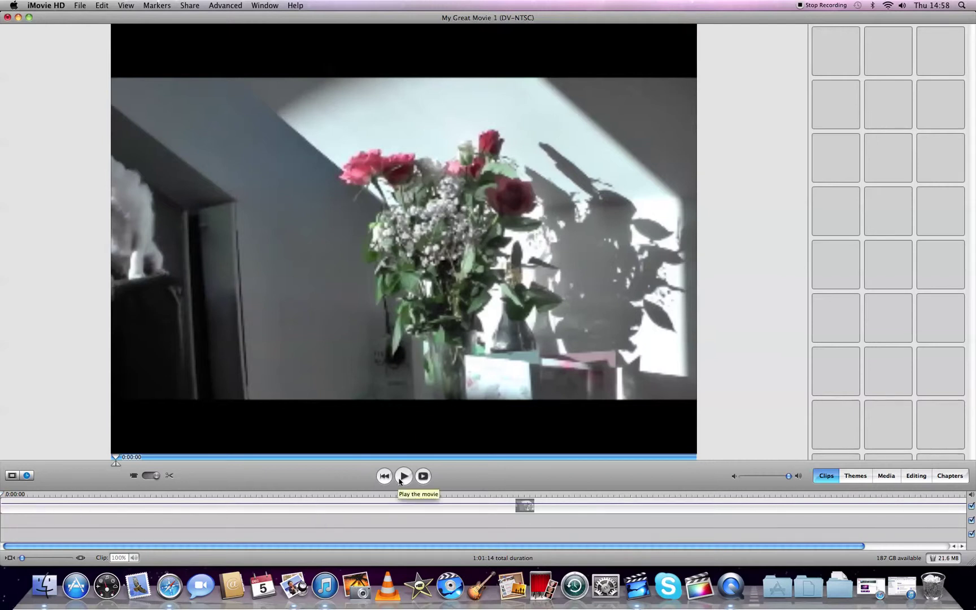
click(403, 475)
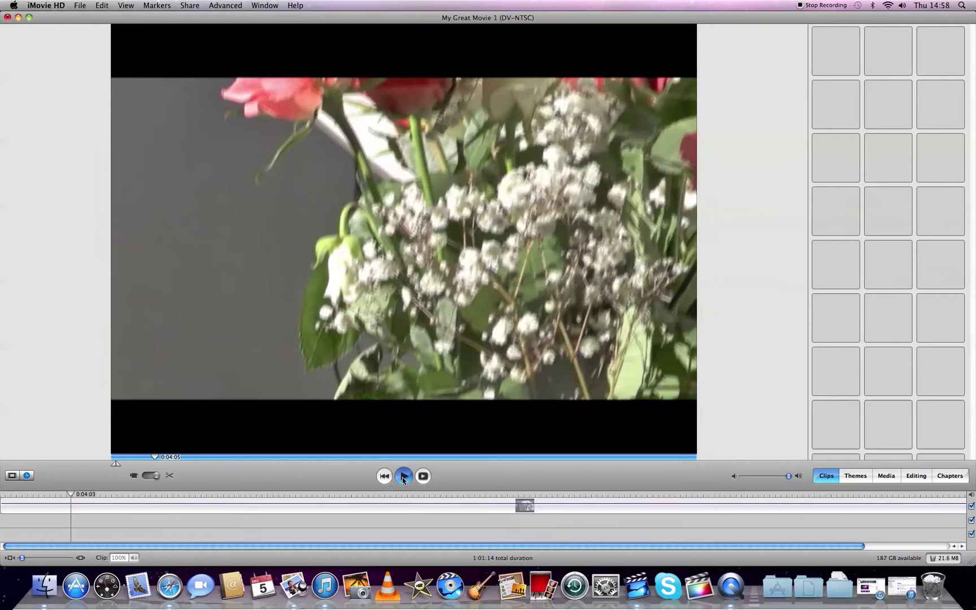
click(402, 478)
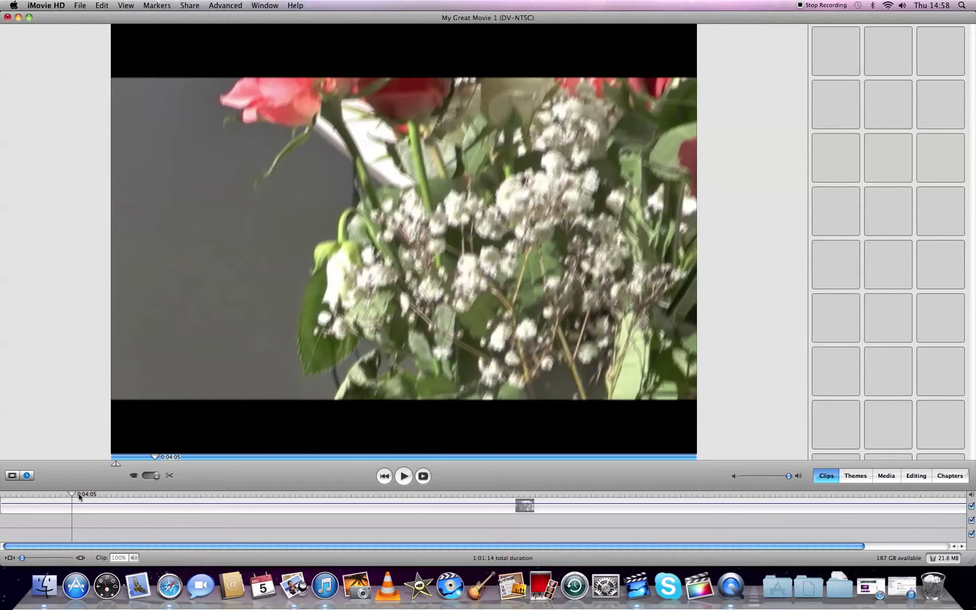
Step: Split the video at 0:04:05 and 0:09:29, then select the 0:05:24 middle clip
click(102, 6)
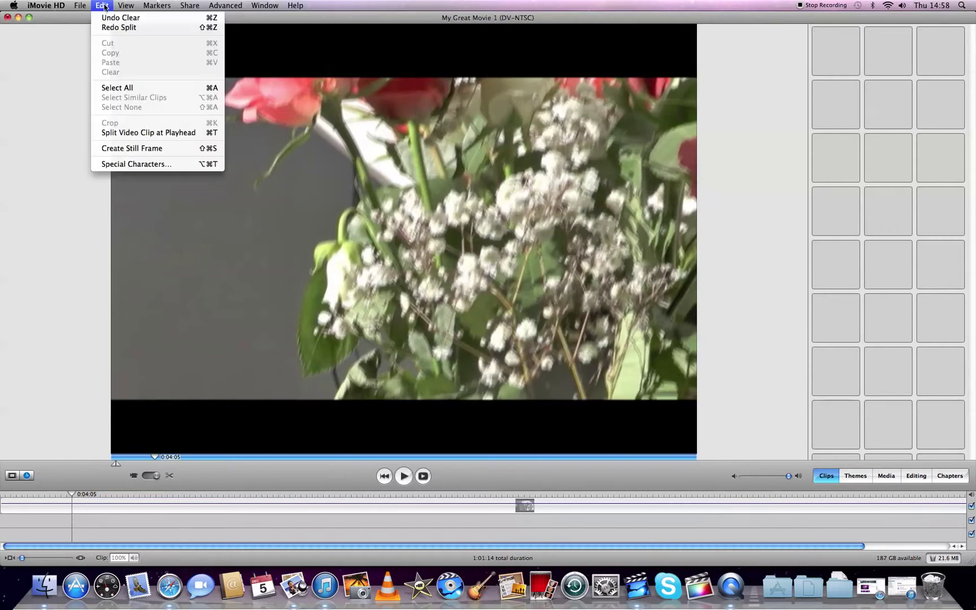
click(147, 132)
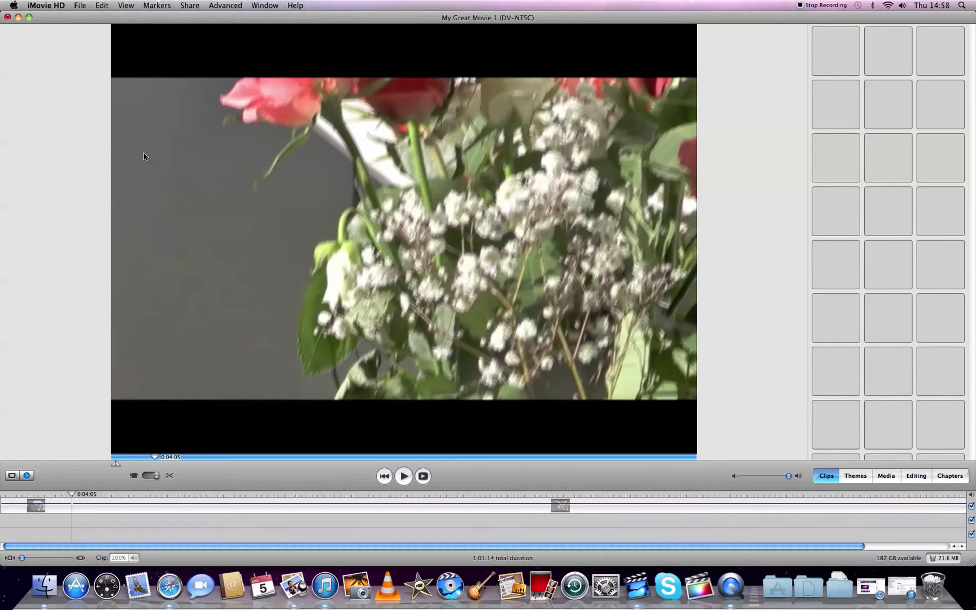
click(402, 477)
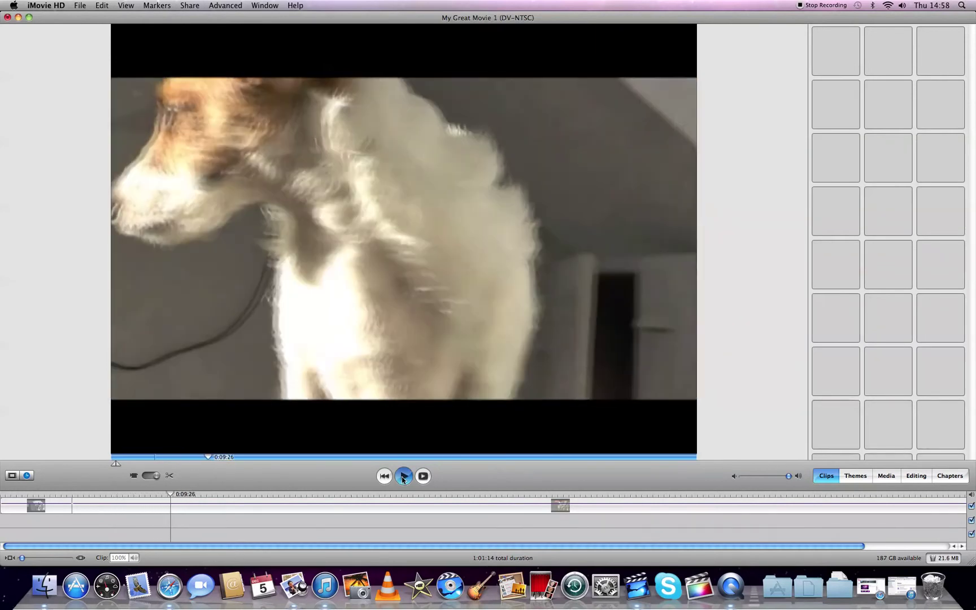
click(403, 476)
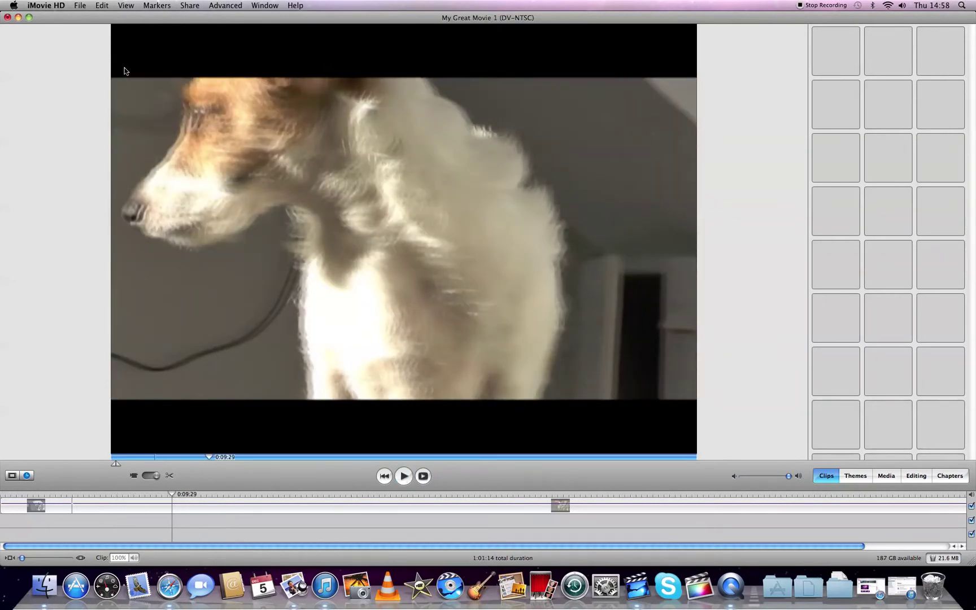
click(103, 6)
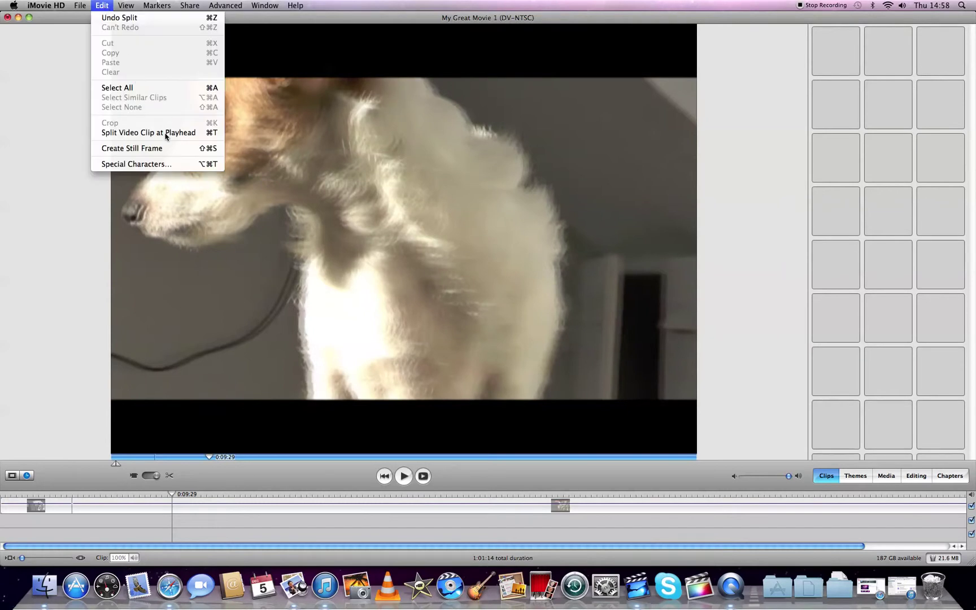
click(166, 133)
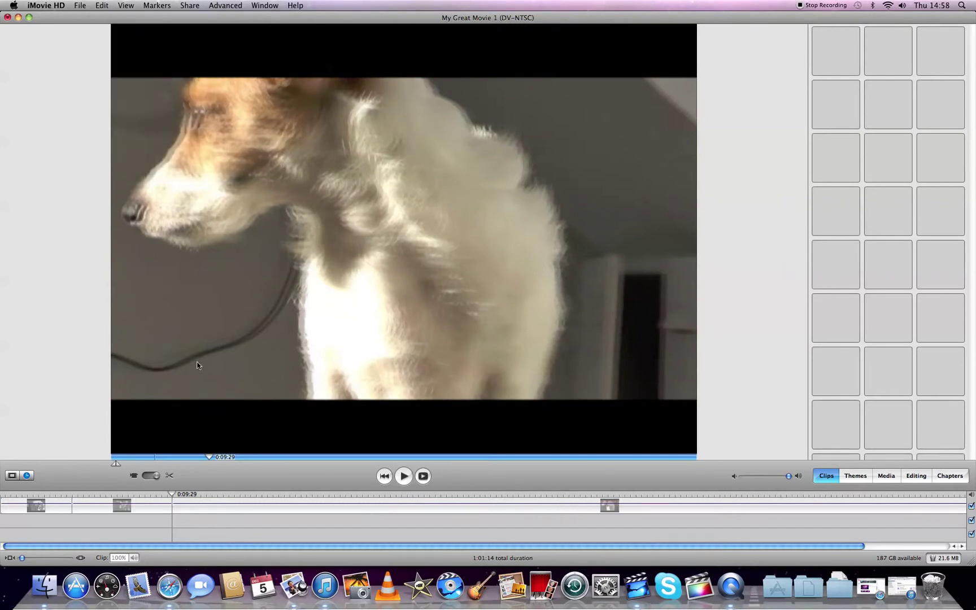
click(157, 508)
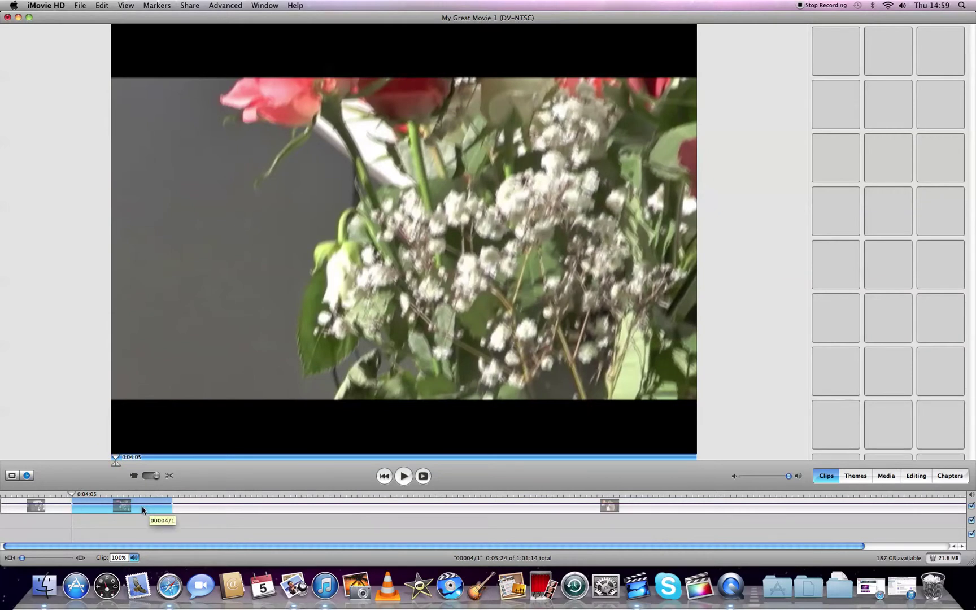
Step: Clear the 0:05:24 middle clip, leaving a 0:55:20 movie
right_click(141, 508)
click(148, 495)
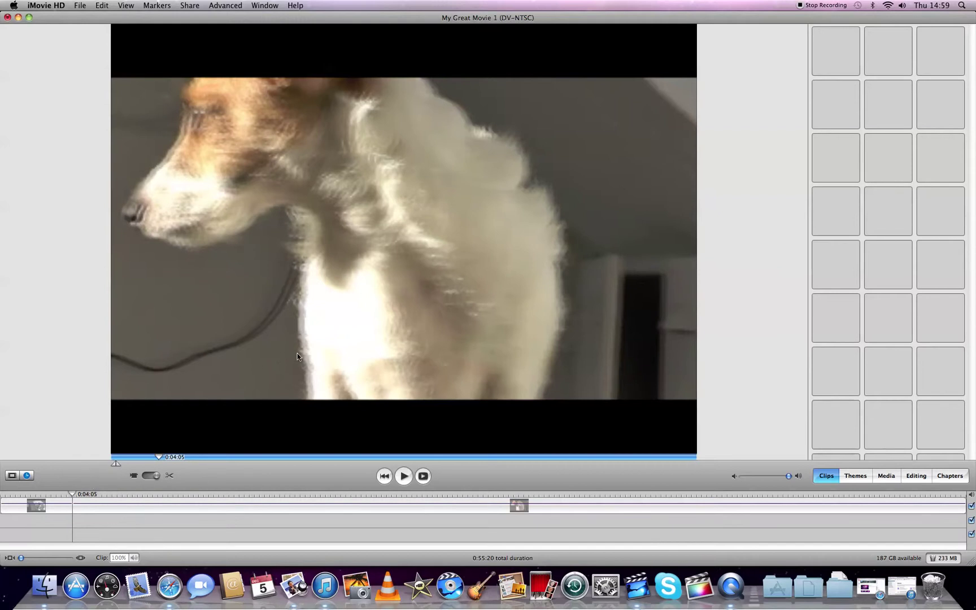
Step: Drag My Song 1.m4a from the desktop onto the audio track, then re-enlarge the window
click(29, 18)
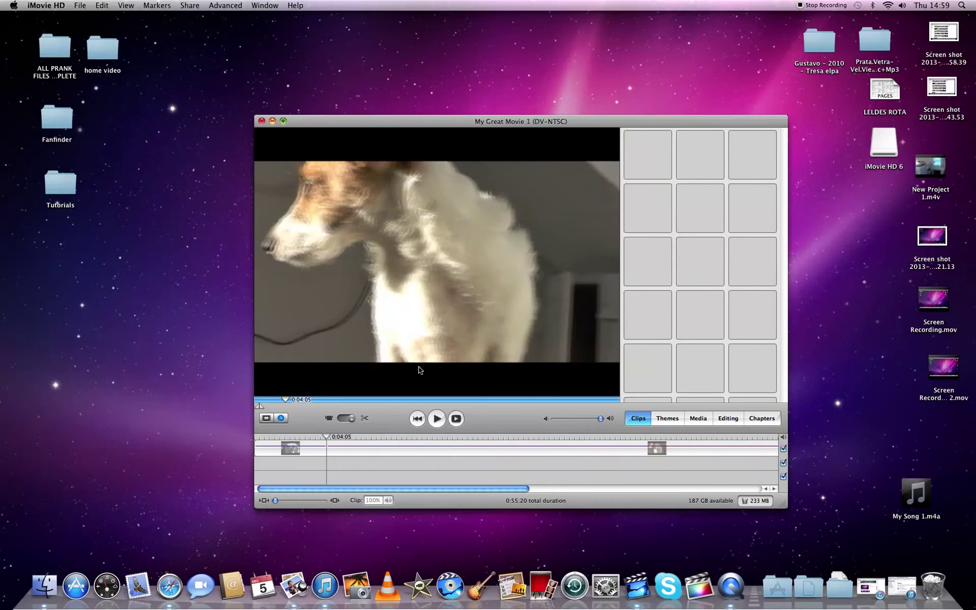
mouse_move(913, 496)
drag(914, 494, 278, 463)
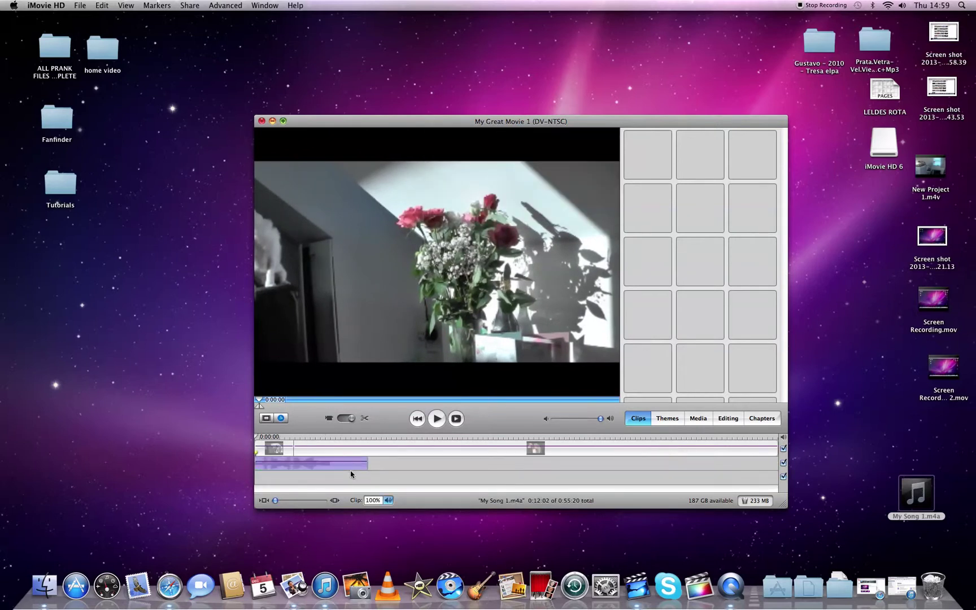
click(283, 120)
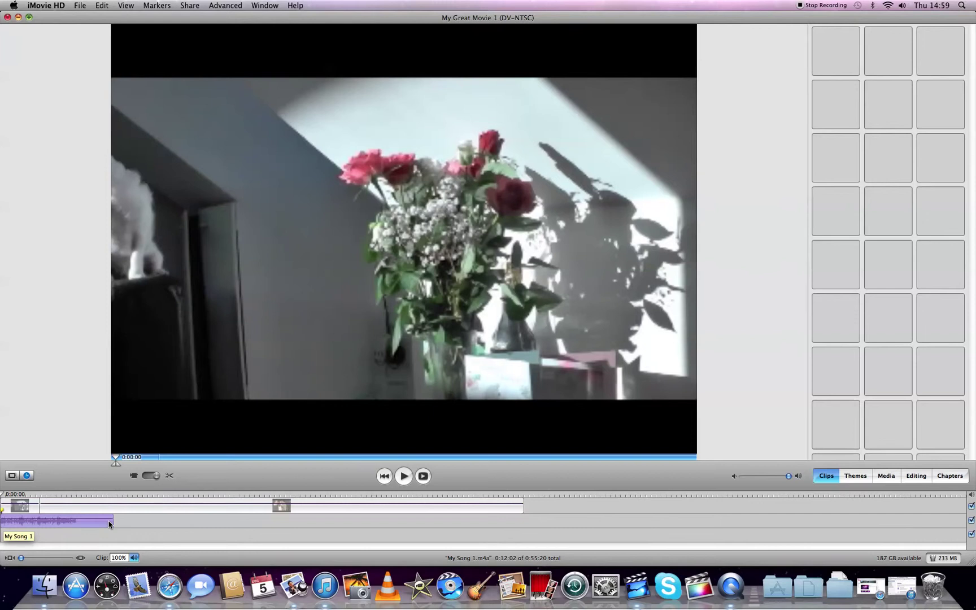
Step: Select the song clip and split it at the 0:07:29 playhead
click(74, 495)
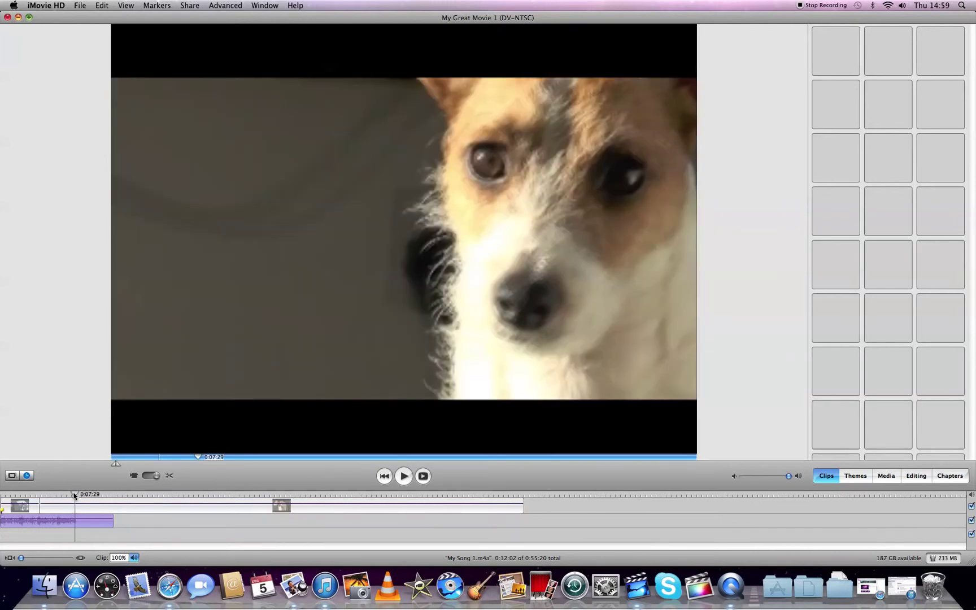
click(93, 520)
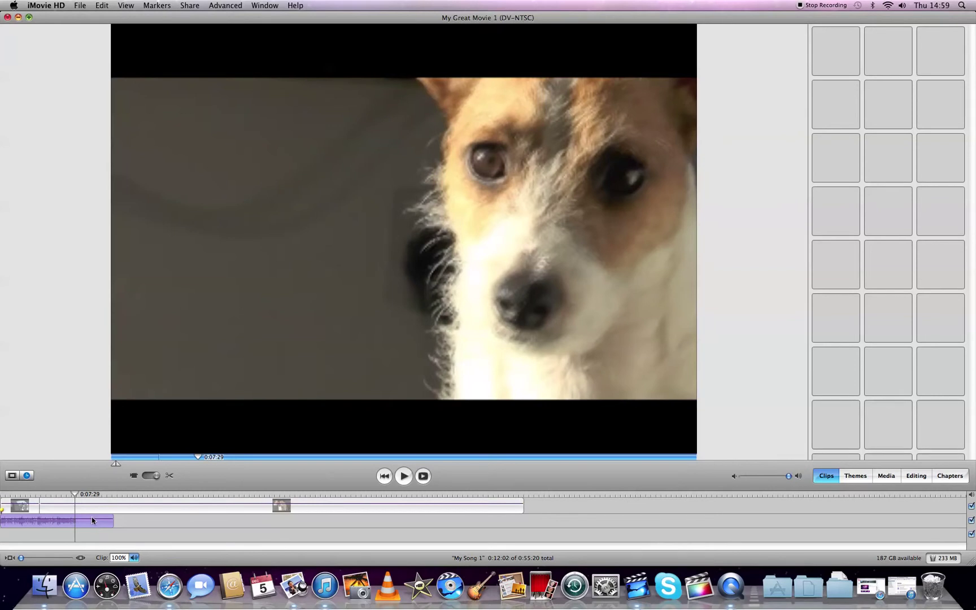
click(103, 6)
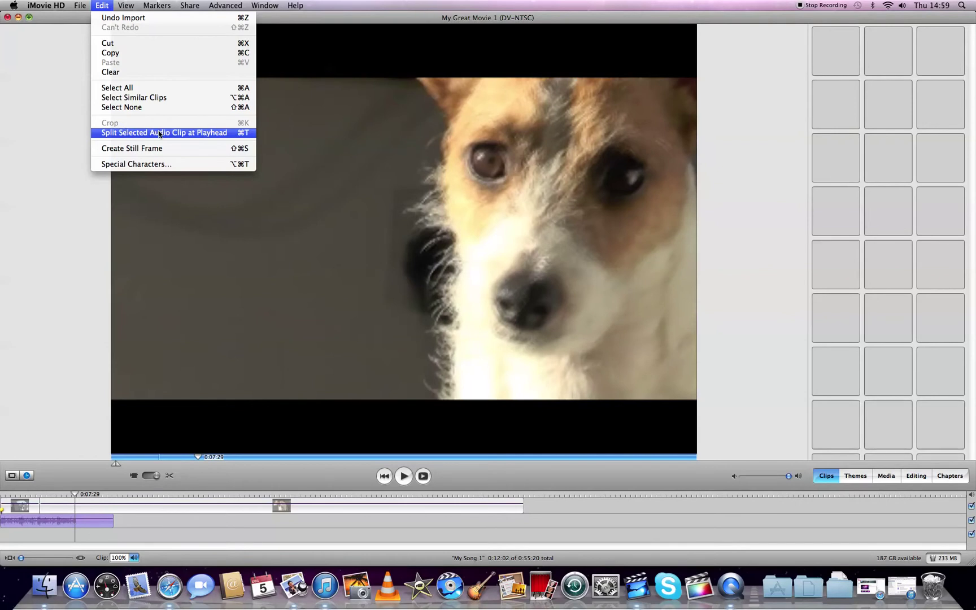
click(190, 136)
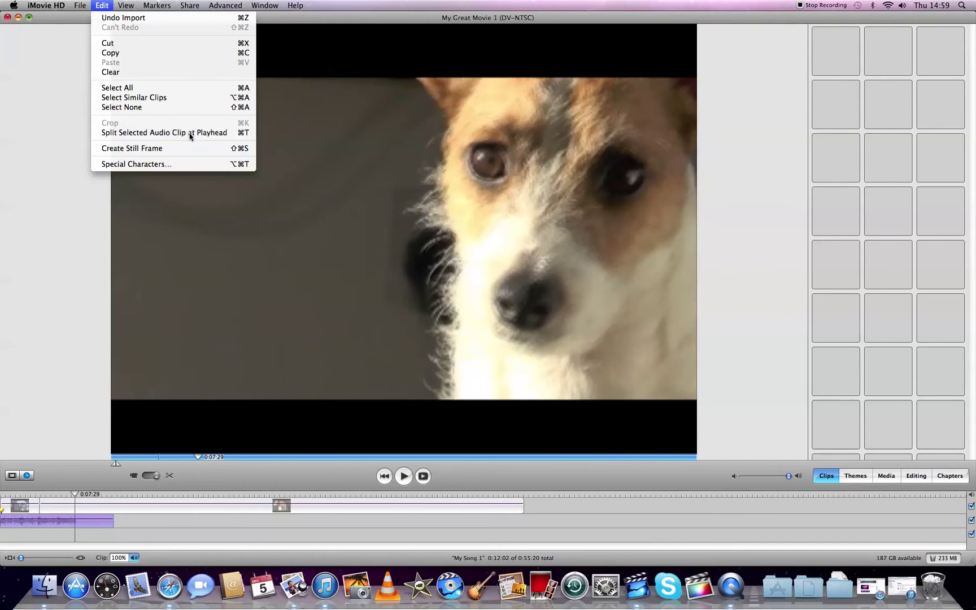
Step: Clear the song's part after 0:07:29 and return the playhead to 0:00:00
right_click(86, 523)
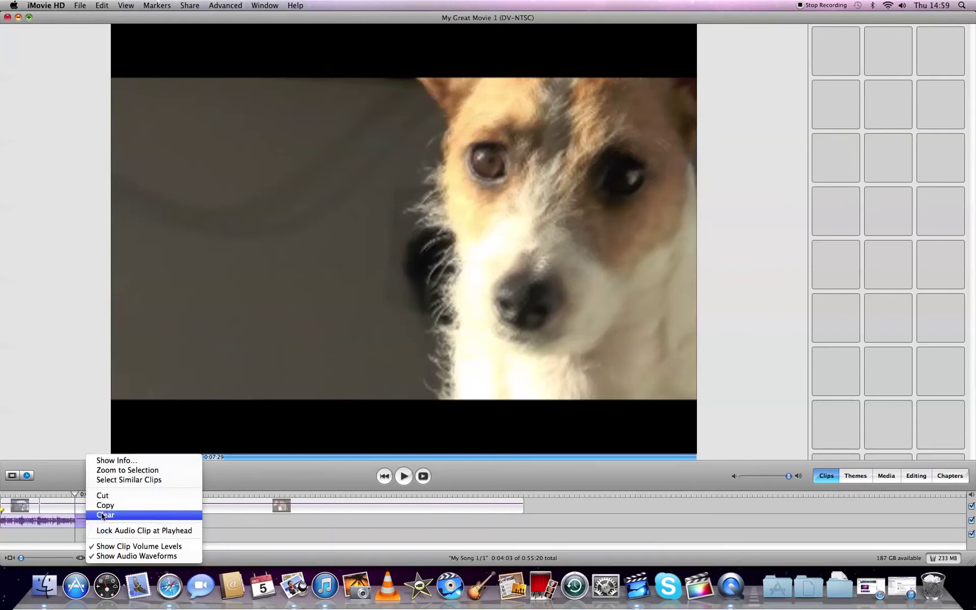
click(102, 515)
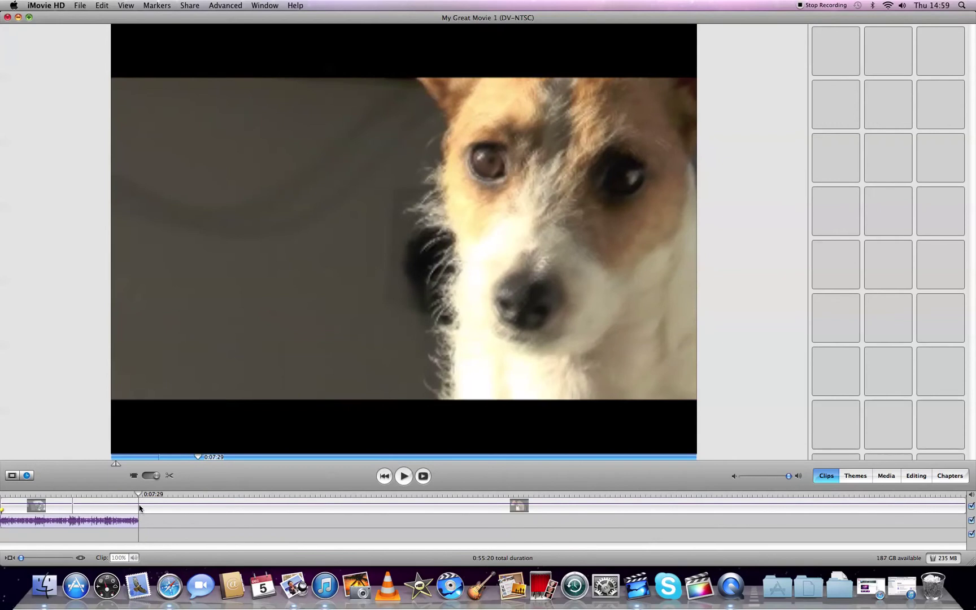
drag(138, 496, 2, 492)
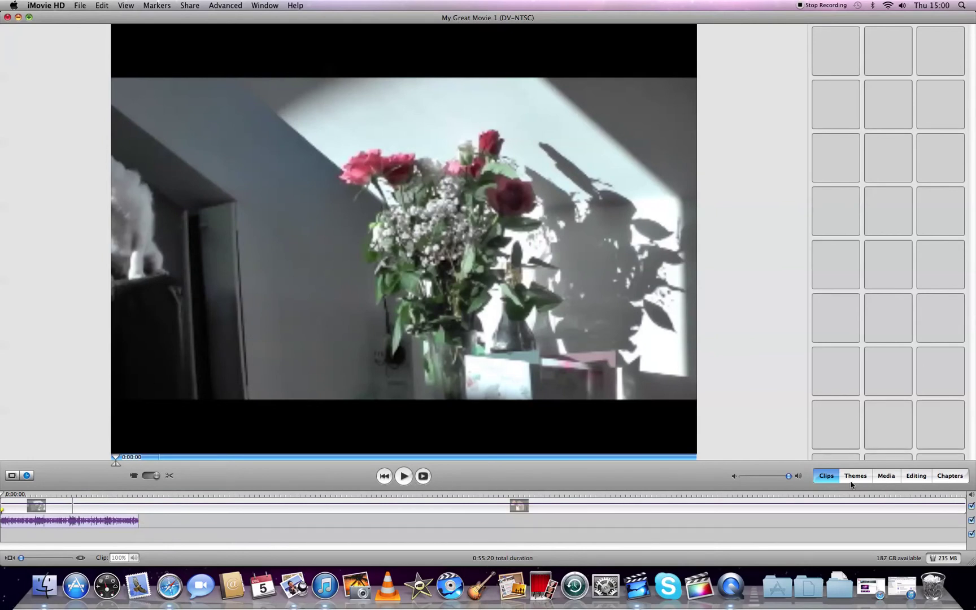
Step: Show the Titles list and scroll it back to the top
click(915, 475)
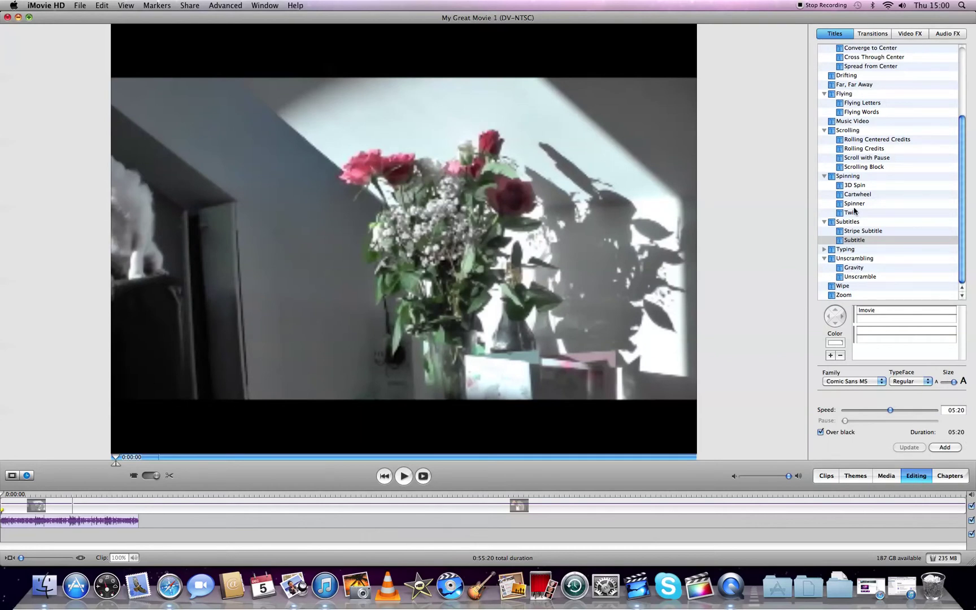
scroll(854, 210, up, 5)
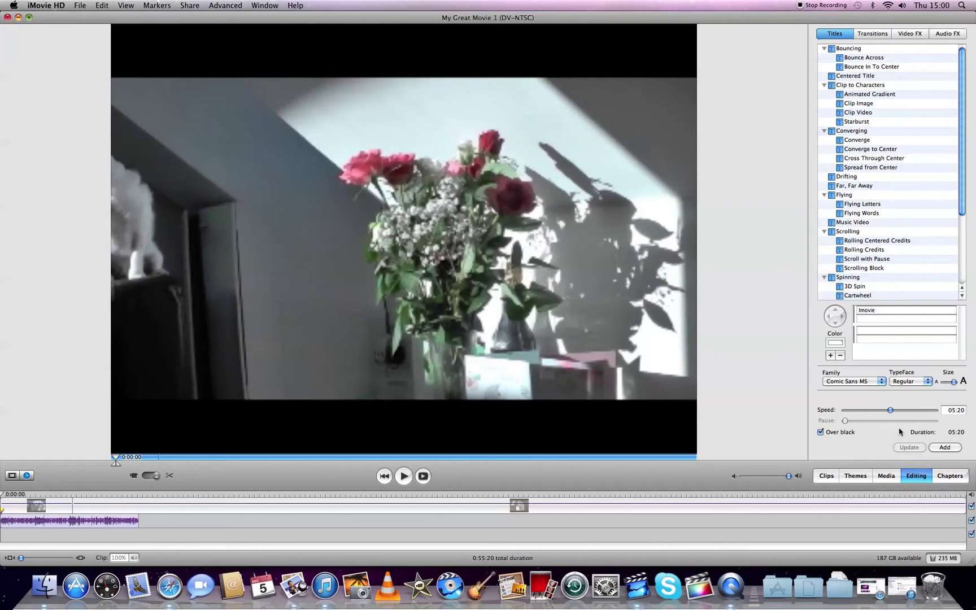
scroll(847, 208, down, 1)
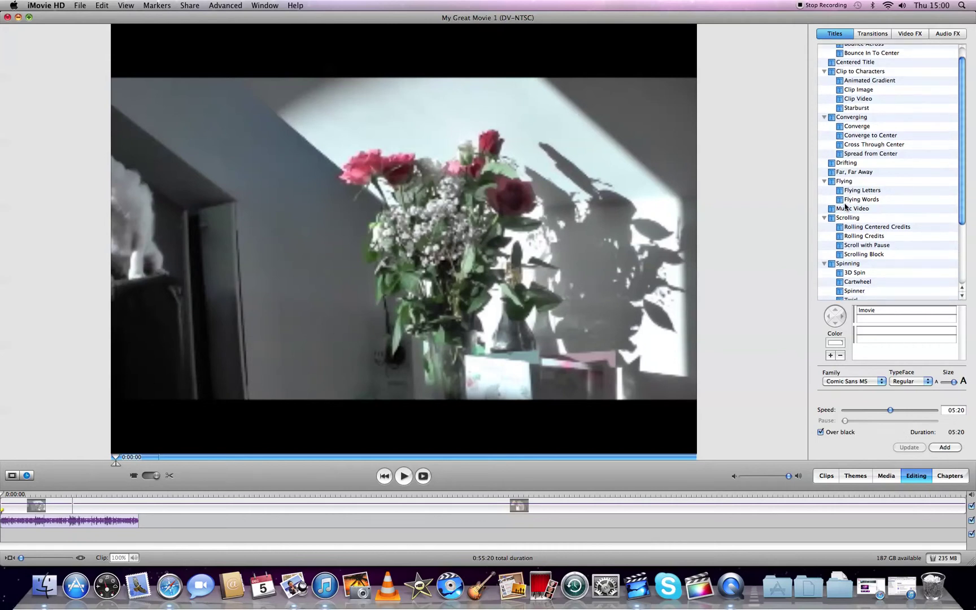
scroll(847, 208, up, 1)
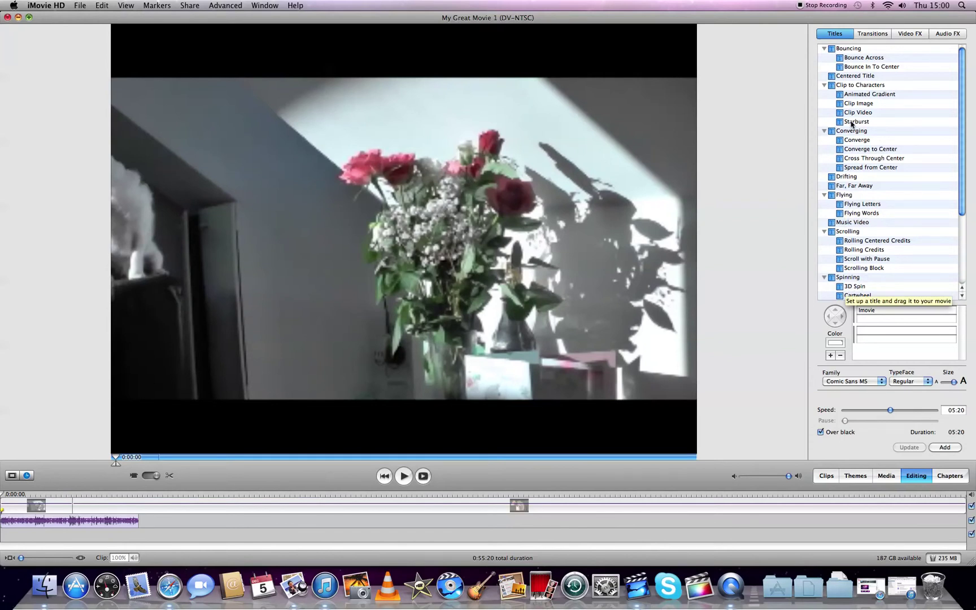
Step: Choose the Centered Title style and enter the title text 'Imovie HD Tutorial'
click(852, 77)
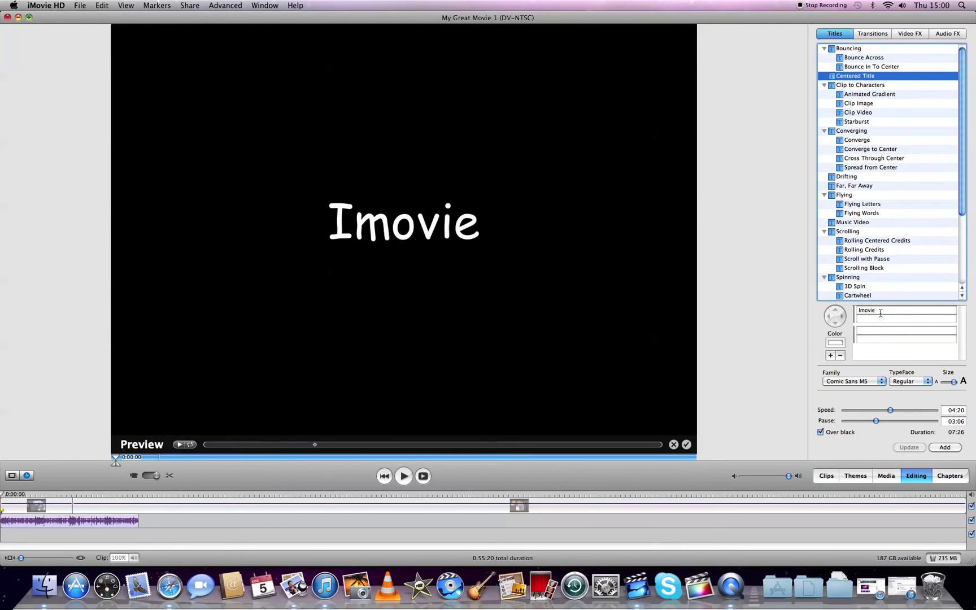
click(860, 310)
text(movie )
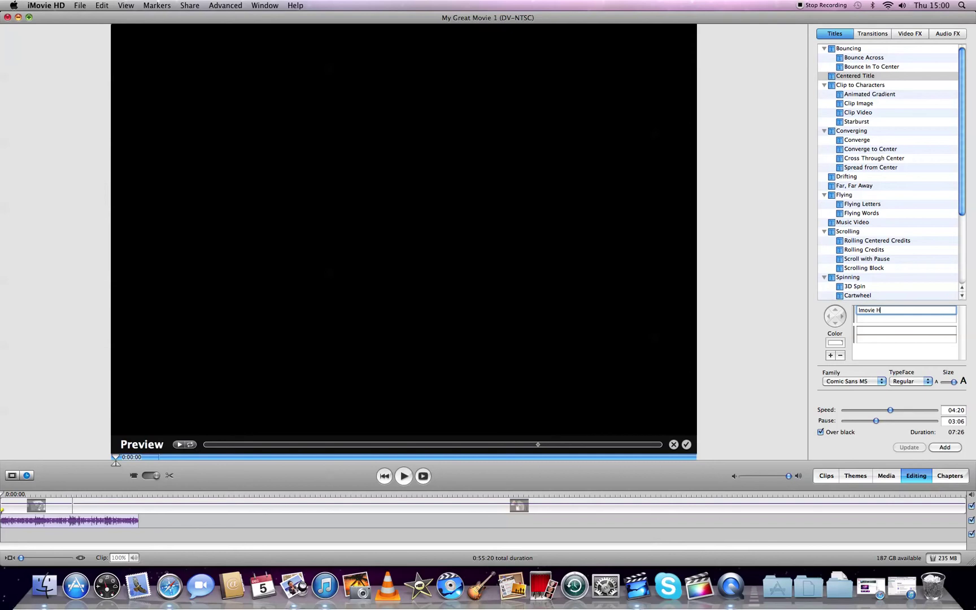
text(HD Tutorial)
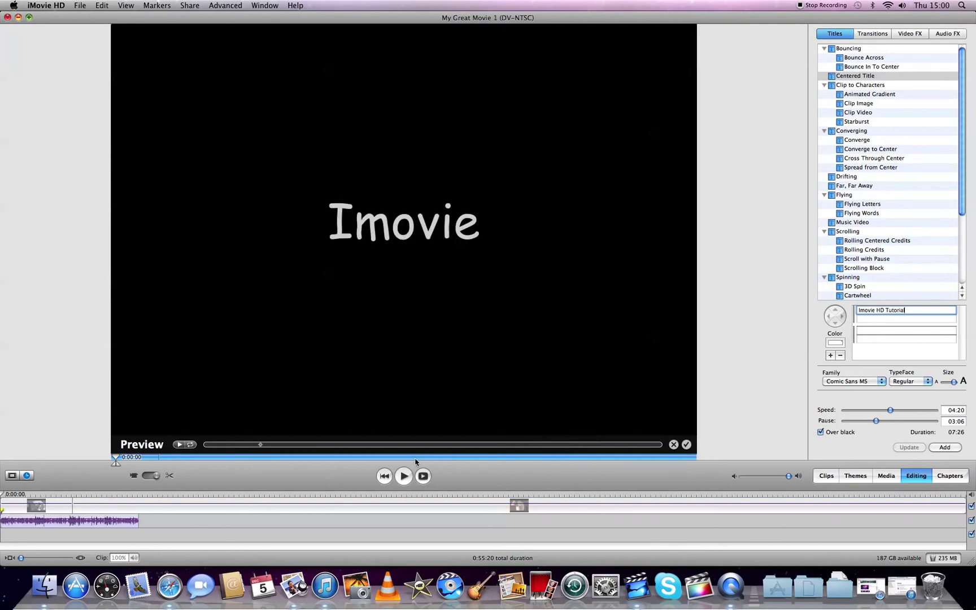
Step: Add the 'Imovie HD Tutorial' title at the movie's start and play it back
click(947, 448)
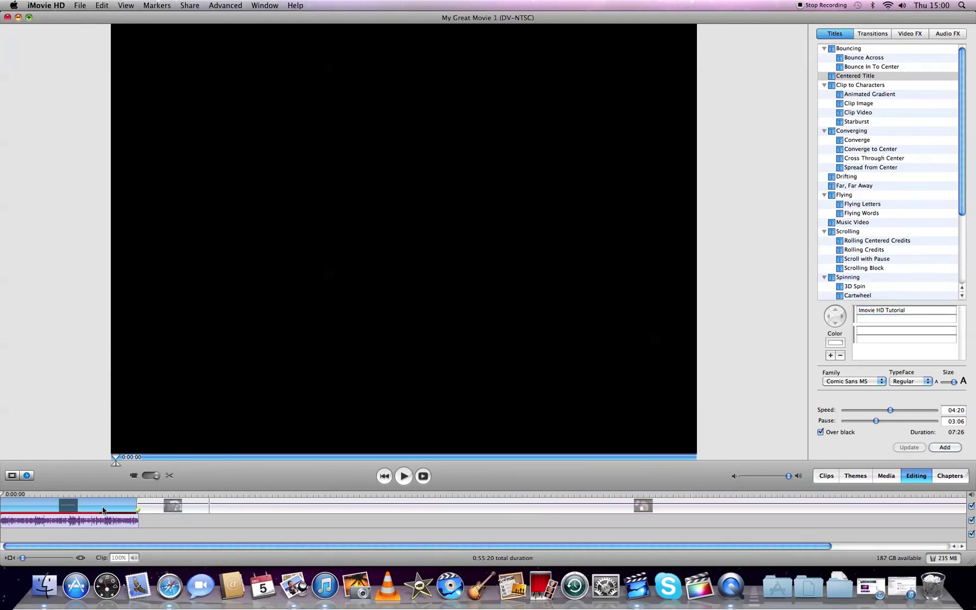
click(158, 532)
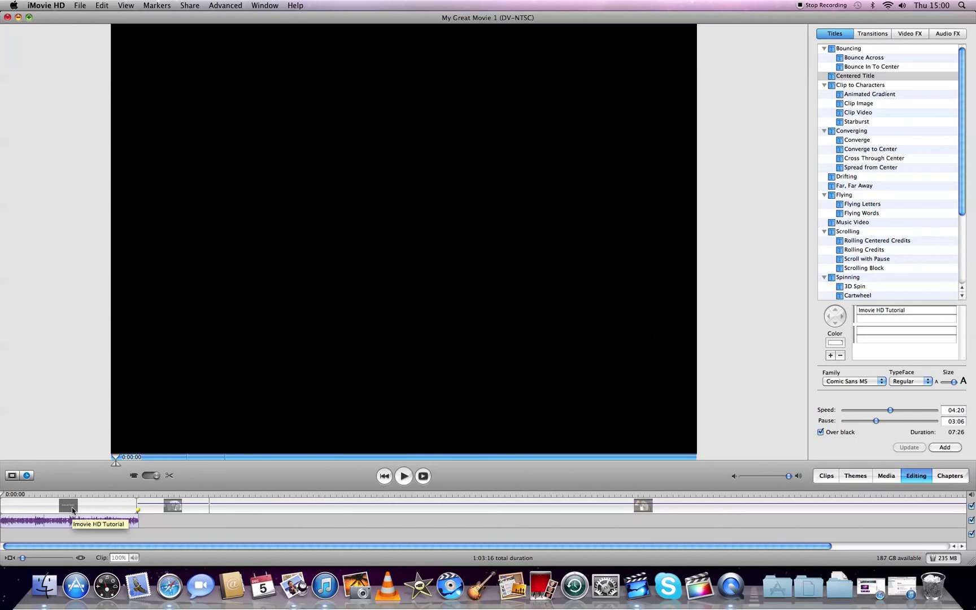
click(405, 478)
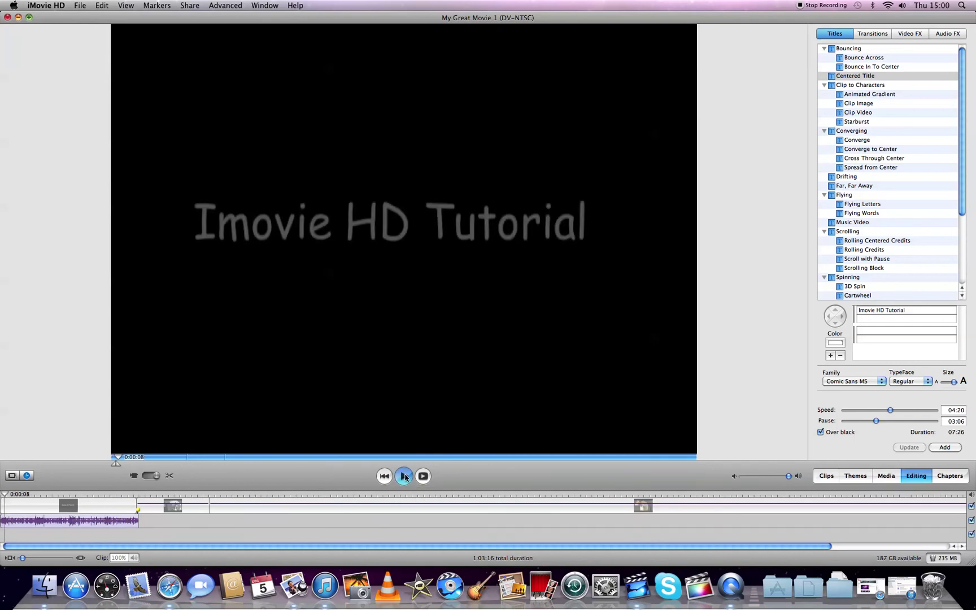